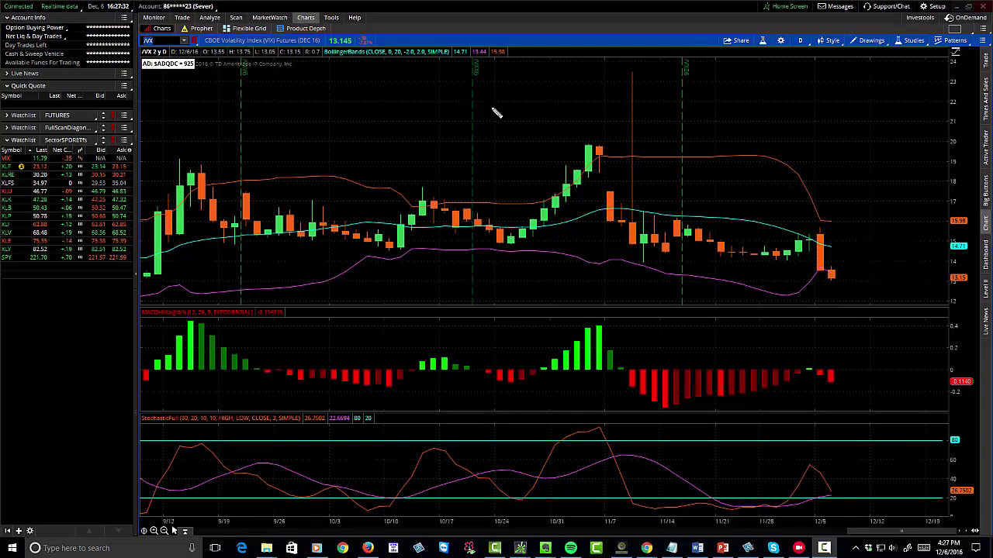
Step: Circle the three dashed vertical expiration lines on the /VX daily chart in magenta
{"action": "mouse_move", "coordinate": [490, 105]}
{"action": "left_mouse_down"}
{"action": "mouse_move", "coordinate": [482, 161]}
{"action": "mouse_move", "coordinate": [476, 112]}
{"action": "left_mouse_up"}
{"action": "mouse_move", "coordinate": [689, 118]}
{"action": "left_mouse_down"}
{"action": "mouse_move", "coordinate": [688, 158]}
{"action": "mouse_move", "coordinate": [689, 116]}
{"action": "left_mouse_up"}
{"action": "mouse_move", "coordinate": [250, 118]}
{"action": "left_mouse_down"}
{"action": "mouse_move", "coordinate": [237, 159]}
{"action": "mouse_move", "coordinate": [252, 114]}
{"action": "left_mouse_up"}
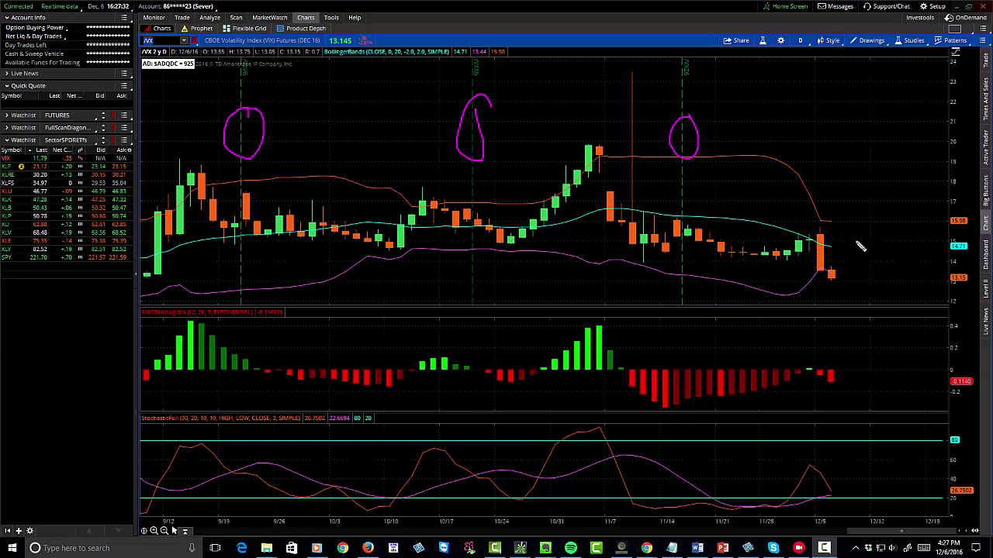
Step: Mark the latest /VX candle, the converging Bollinger Bands, and the late-October consolidation and rally, and clear all annotations
{"action": "mouse_move", "coordinate": [846, 266]}
{"action": "left_mouse_down"}
{"action": "mouse_move", "coordinate": [838, 261]}
{"action": "mouse_move", "coordinate": [831, 289]}
{"action": "mouse_move", "coordinate": [850, 279]}
{"action": "mouse_move", "coordinate": [844, 268]}
{"action": "left_mouse_up"}
{"action": "left_click_drag", "start_coordinate": [805, 184], "coordinate": [827, 220]}
{"action": "left_click_drag", "start_coordinate": [807, 297], "coordinate": [839, 263]}
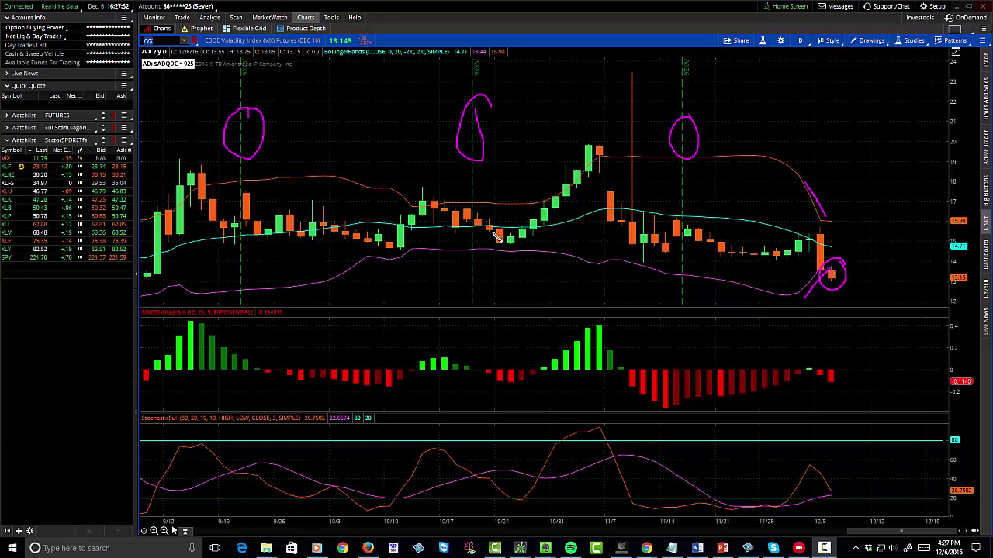
{"action": "mouse_move", "coordinate": [521, 211]}
{"action": "left_mouse_down"}
{"action": "mouse_move", "coordinate": [469, 207]}
{"action": "mouse_move", "coordinate": [429, 240]}
{"action": "mouse_move", "coordinate": [530, 232]}
{"action": "mouse_move", "coordinate": [464, 208]}
{"action": "mouse_move", "coordinate": [431, 232]}
{"action": "mouse_move", "coordinate": [424, 226]}
{"action": "mouse_move", "coordinate": [532, 226]}
{"action": "mouse_move", "coordinate": [559, 203]}
{"action": "mouse_move", "coordinate": [589, 145]}
{"action": "left_mouse_up"}
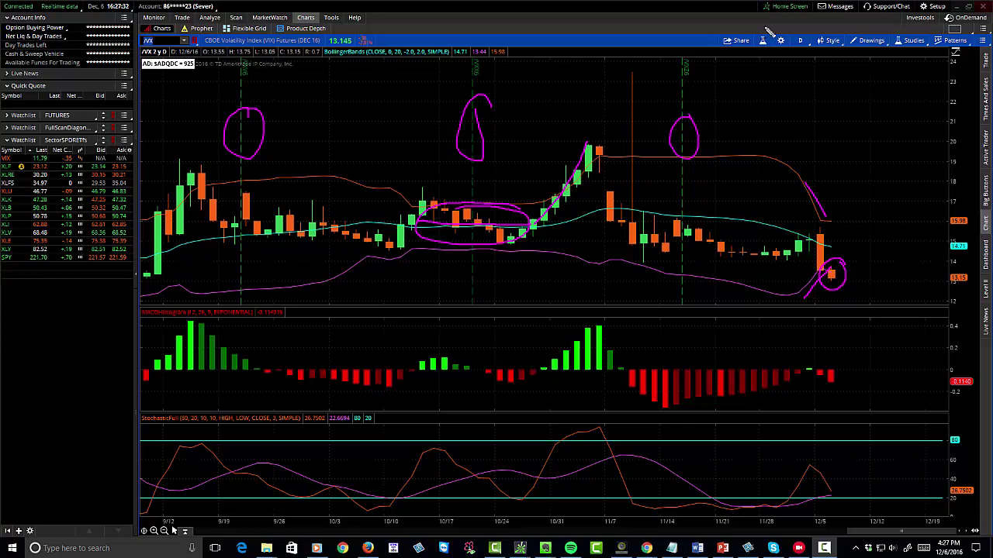
{"action": "key", "text": "Escape"}
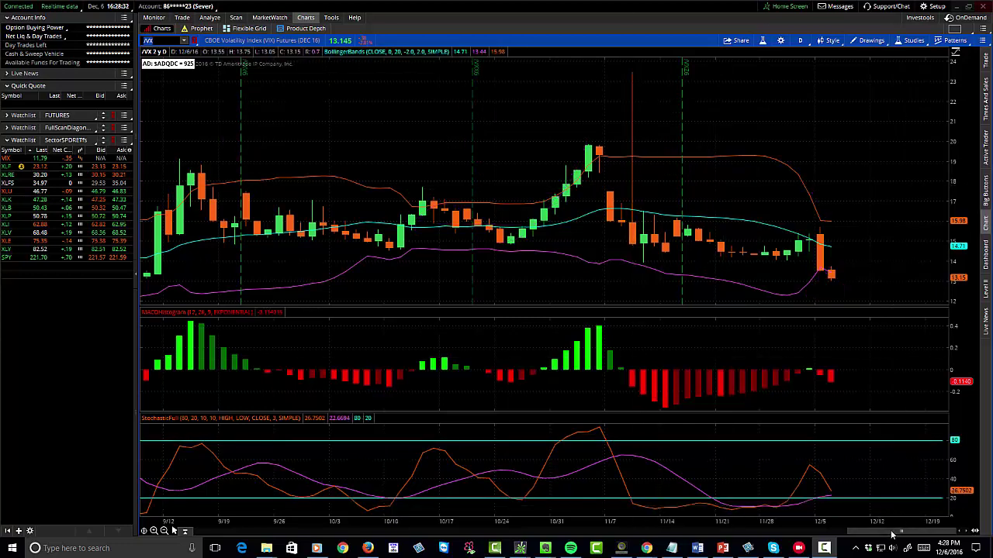
Step: Examine earlier /VX price history back to April 2015
{"action": "left_click_drag", "start_coordinate": [891, 535], "coordinate": [682, 534]}
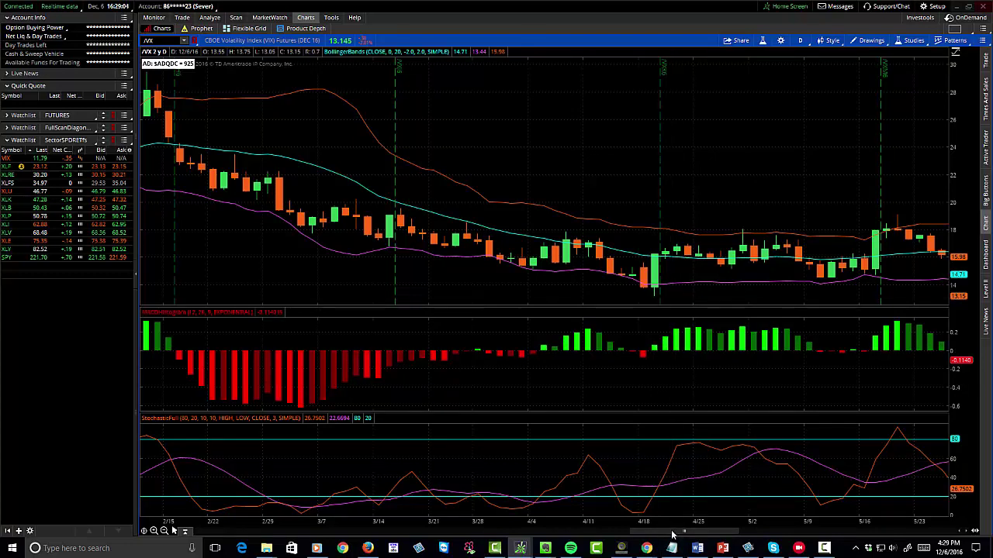
{"action": "left_click_drag", "start_coordinate": [671, 534], "coordinate": [472, 525]}
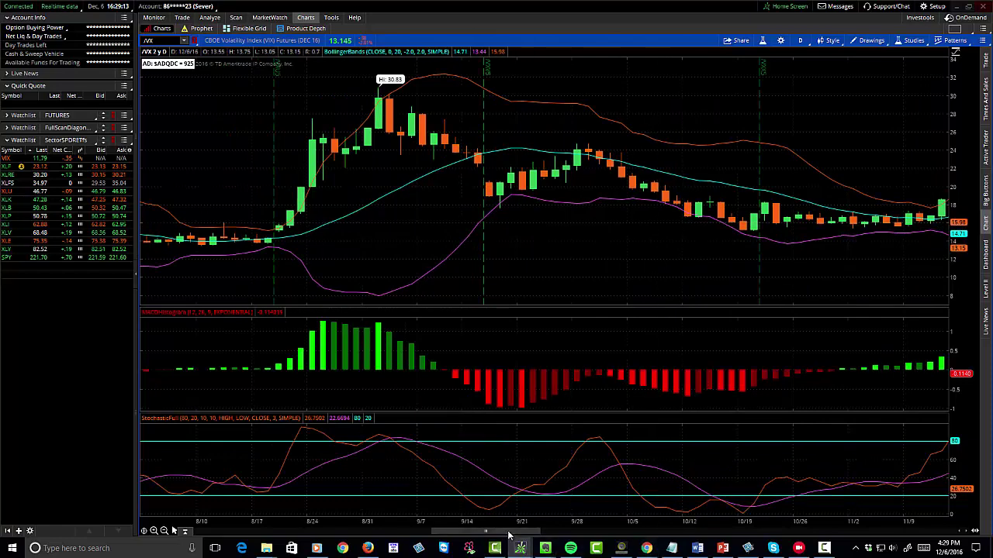
{"action": "left_click_drag", "start_coordinate": [509, 535], "coordinate": [453, 535]}
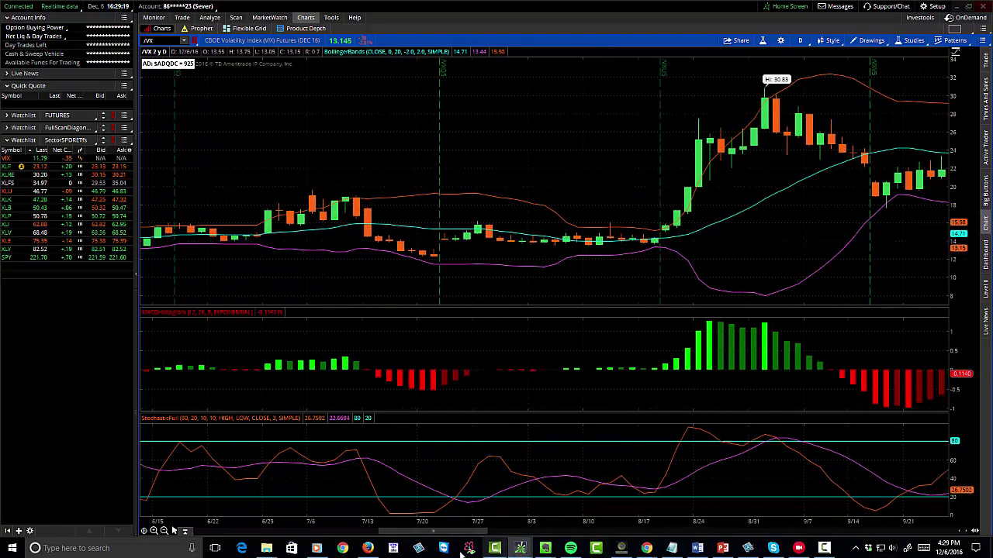
{"action": "left_click_drag", "start_coordinate": [451, 533], "coordinate": [378, 535]}
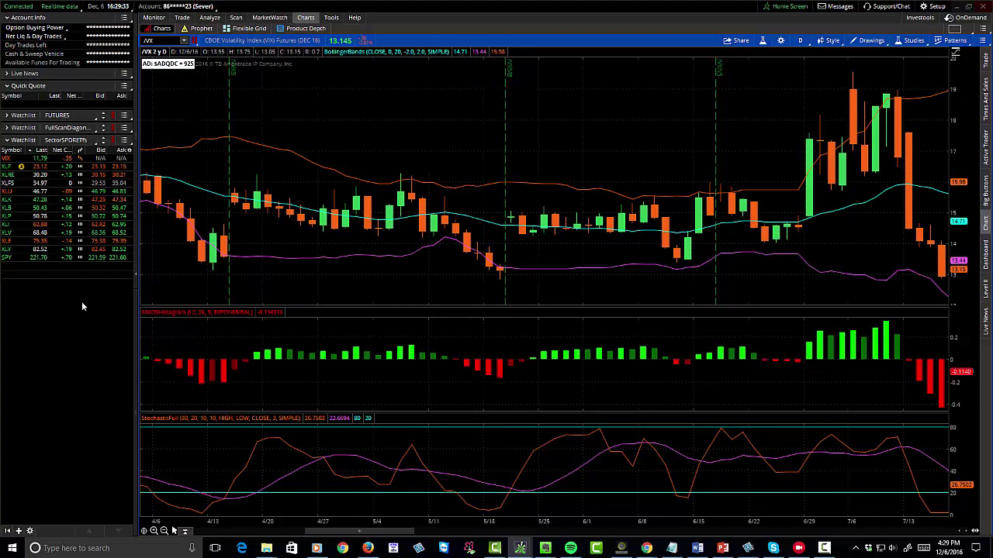
Step: Load the SPY chart and mark the mid-2015 sideways stretch and the April–June 2016 peak, dip and rebound
{"action": "left_click", "coordinate": [10, 258]}
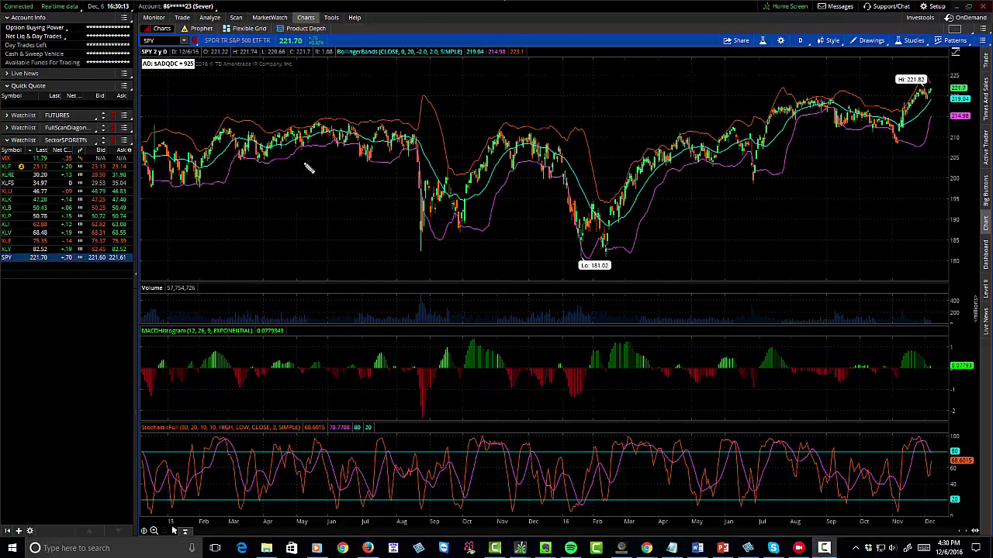
{"action": "mouse_move", "coordinate": [319, 127]}
{"action": "left_mouse_down"}
{"action": "mouse_move", "coordinate": [305, 135]}
{"action": "mouse_move", "coordinate": [311, 144]}
{"action": "mouse_move", "coordinate": [317, 127]}
{"action": "left_mouse_up"}
{"action": "mouse_move", "coordinate": [320, 129]}
{"action": "left_mouse_down"}
{"action": "mouse_move", "coordinate": [368, 152]}
{"action": "mouse_move", "coordinate": [409, 144]}
{"action": "left_mouse_up"}
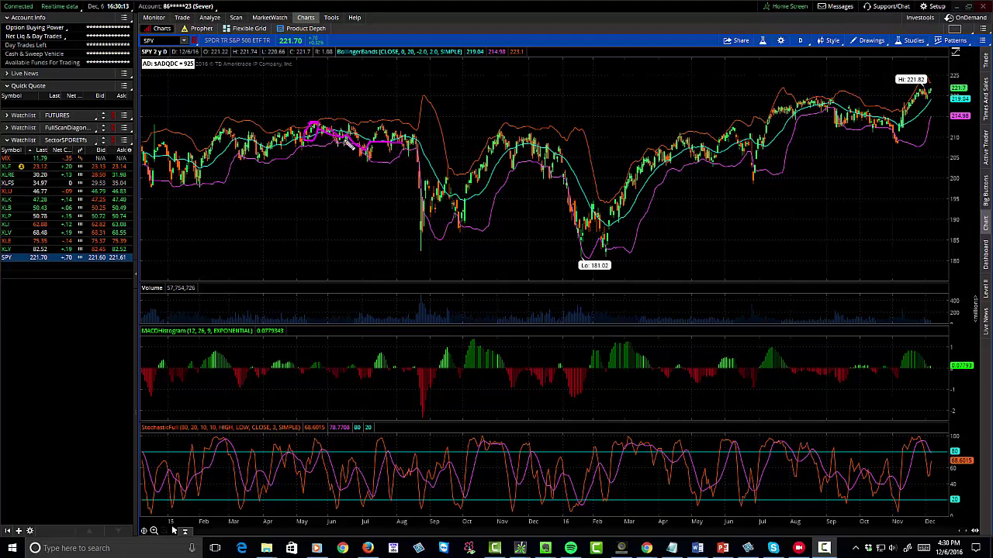
{"action": "mouse_move", "coordinate": [368, 155]}
{"action": "left_mouse_down"}
{"action": "mouse_move", "coordinate": [382, 146]}
{"action": "mouse_move", "coordinate": [389, 159]}
{"action": "left_mouse_up"}
{"action": "mouse_move", "coordinate": [688, 148]}
{"action": "left_mouse_down"}
{"action": "mouse_move", "coordinate": [673, 138]}
{"action": "mouse_move", "coordinate": [680, 155]}
{"action": "mouse_move", "coordinate": [685, 140]}
{"action": "left_mouse_up"}
{"action": "left_click_drag", "start_coordinate": [690, 147], "coordinate": [713, 164]}
{"action": "left_click_drag", "start_coordinate": [711, 160], "coordinate": [731, 129]}
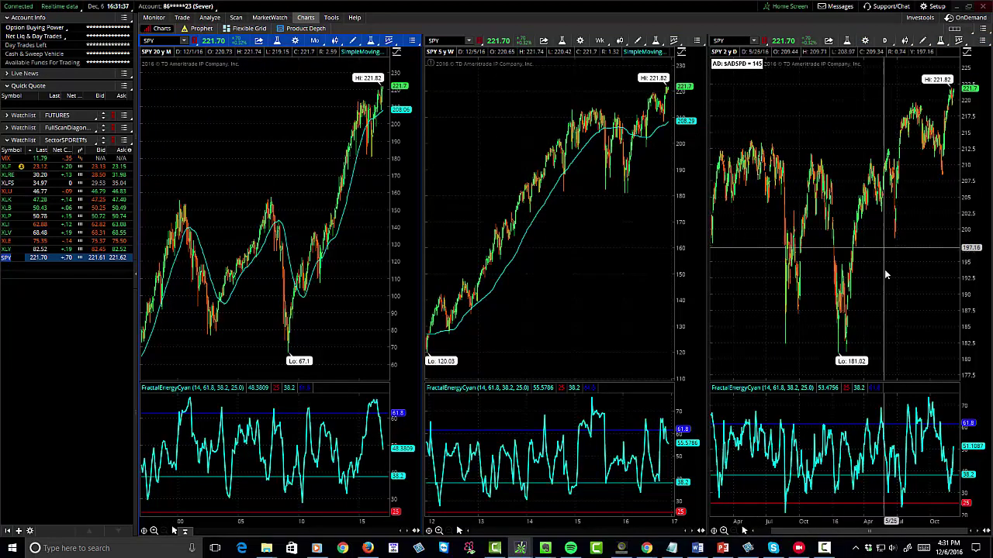
Step: Narrow the daily SPY chart to September–December, box the mid-November pause in cyan, and sketch a stair-step advance beside it in magenta
{"action": "left_click_drag", "start_coordinate": [915, 281], "coordinate": [989, 286]}
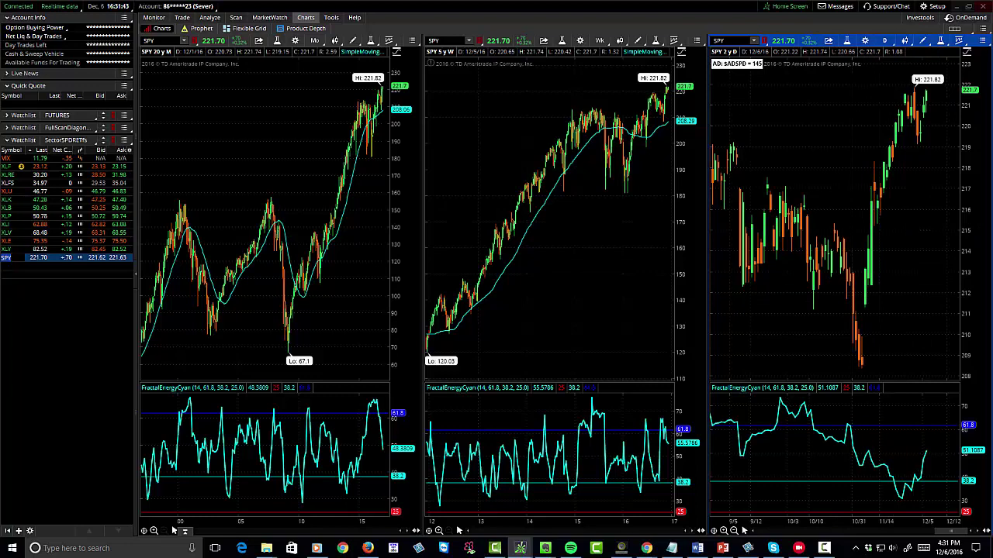
{"action": "key", "text": "F10"}
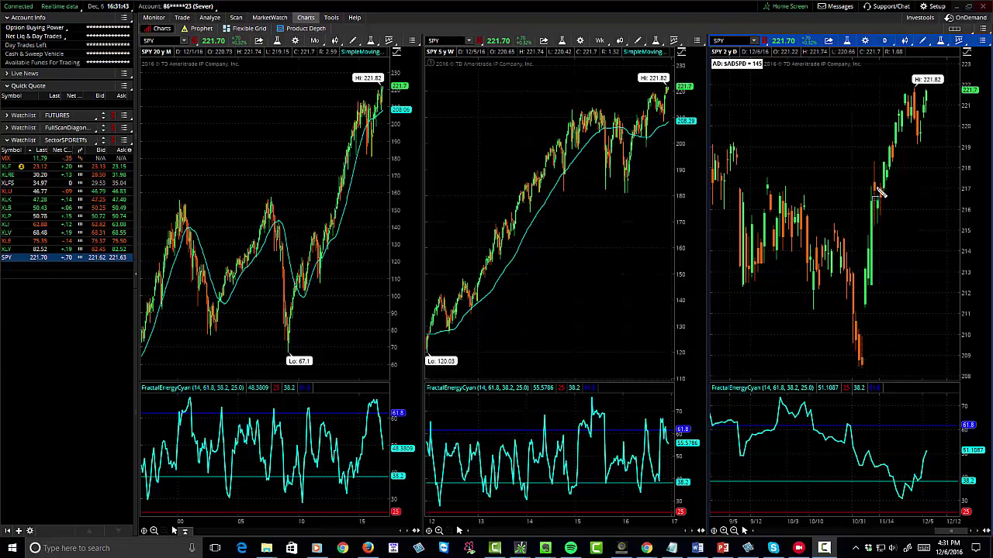
{"action": "left_click_drag", "start_coordinate": [872, 178], "coordinate": [887, 212]}
{"action": "mouse_move", "coordinate": [908, 345]}
{"action": "left_mouse_down"}
{"action": "mouse_move", "coordinate": [909, 248]}
{"action": "mouse_move", "coordinate": [911, 257]}
{"action": "mouse_move", "coordinate": [936, 258]}
{"action": "mouse_move", "coordinate": [930, 186]}
{"action": "mouse_move", "coordinate": [950, 190]}
{"action": "left_mouse_up"}
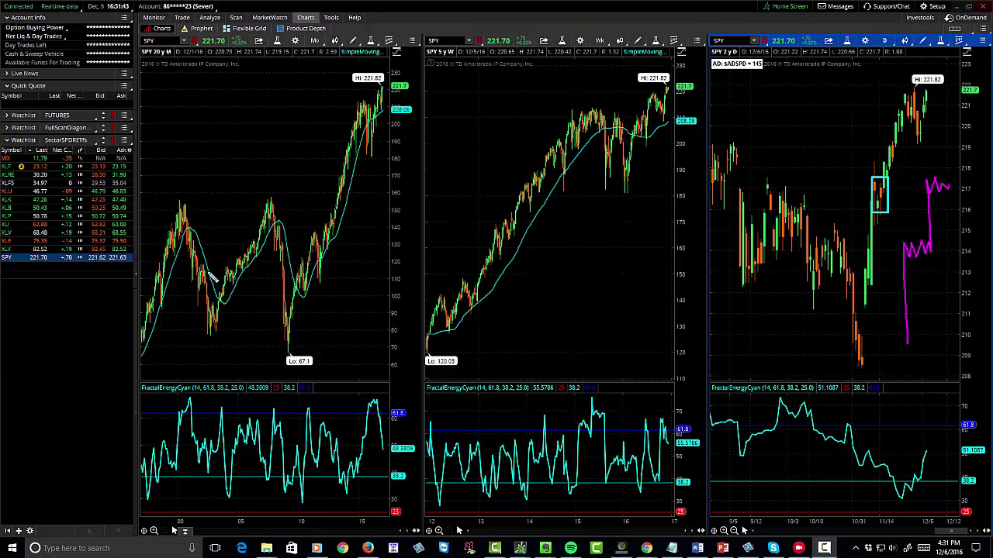
Step: Circle the four major advances on the 20-year monthly SPY chart in magenta
{"action": "mouse_move", "coordinate": [156, 338]}
{"action": "left_mouse_down"}
{"action": "mouse_move", "coordinate": [186, 292]}
{"action": "mouse_move", "coordinate": [193, 247]}
{"action": "mouse_move", "coordinate": [158, 242]}
{"action": "mouse_move", "coordinate": [145, 328]}
{"action": "mouse_move", "coordinate": [160, 346]}
{"action": "mouse_move", "coordinate": [164, 335]}
{"action": "left_mouse_up"}
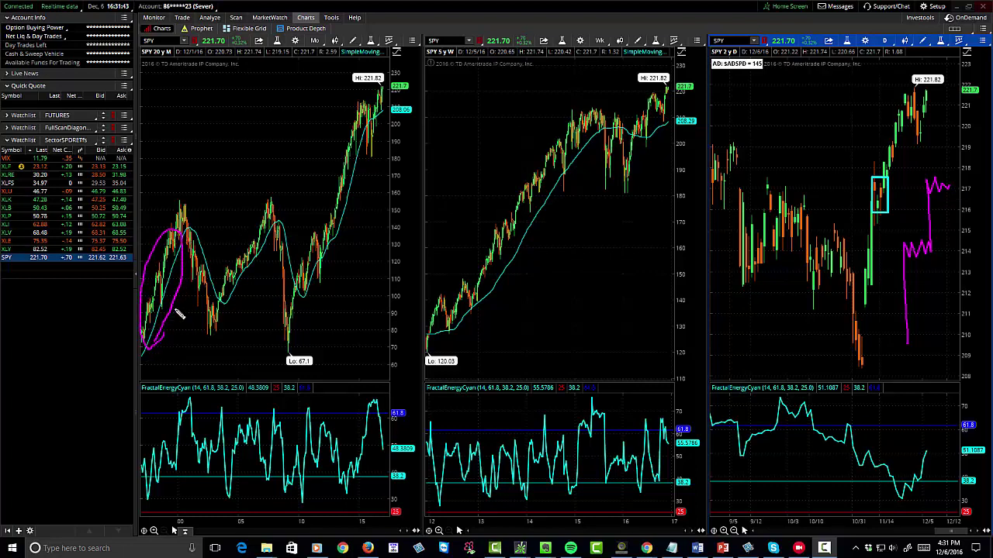
{"action": "mouse_move", "coordinate": [225, 332]}
{"action": "left_mouse_down"}
{"action": "mouse_move", "coordinate": [270, 228]}
{"action": "mouse_move", "coordinate": [250, 236]}
{"action": "mouse_move", "coordinate": [217, 314]}
{"action": "mouse_move", "coordinate": [235, 331]}
{"action": "left_mouse_up"}
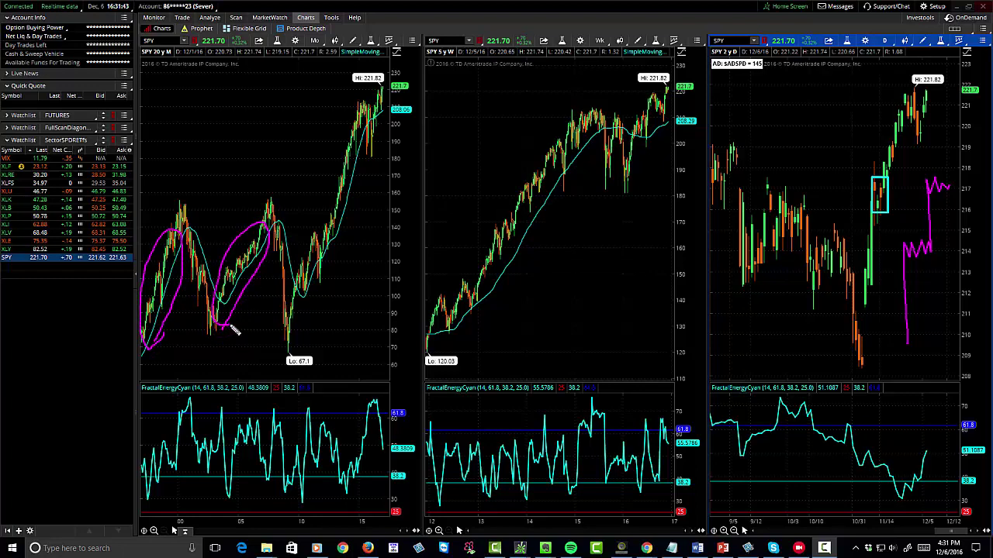
{"action": "mouse_move", "coordinate": [299, 324]}
{"action": "left_mouse_down"}
{"action": "mouse_move", "coordinate": [317, 260]}
{"action": "mouse_move", "coordinate": [297, 320]}
{"action": "left_mouse_up"}
{"action": "mouse_move", "coordinate": [327, 257]}
{"action": "left_mouse_down"}
{"action": "mouse_move", "coordinate": [361, 146]}
{"action": "mouse_move", "coordinate": [361, 109]}
{"action": "mouse_move", "coordinate": [335, 169]}
{"action": "mouse_move", "coordinate": [326, 239]}
{"action": "mouse_move", "coordinate": [336, 252]}
{"action": "left_mouse_up"}
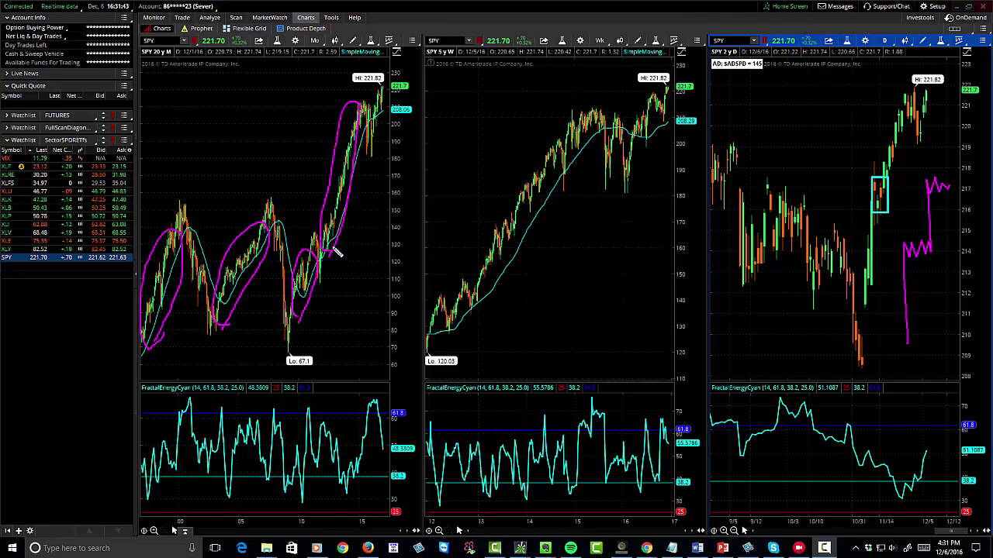
Step: Underline the pauses in the stair-step sketch, box the latest daily SPY range, trace the rally into it, and circle the recent FractalEnergy low
{"action": "mouse_move", "coordinate": [942, 239]}
{"action": "left_mouse_down"}
{"action": "mouse_move", "coordinate": [897, 246]}
{"action": "mouse_move", "coordinate": [941, 262]}
{"action": "left_mouse_up"}
{"action": "left_click_drag", "start_coordinate": [925, 182], "coordinate": [955, 177]}
{"action": "left_click_drag", "start_coordinate": [902, 89], "coordinate": [944, 144]}
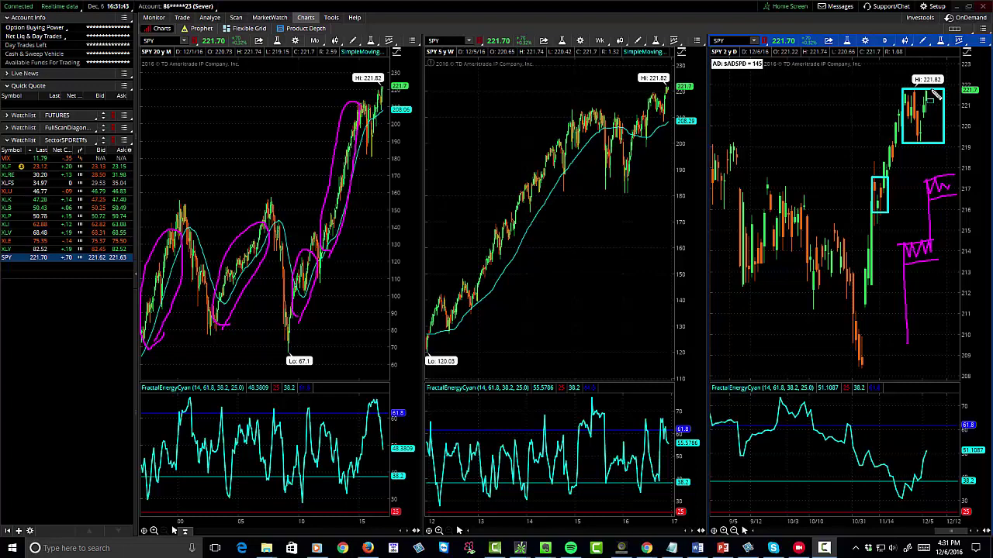
{"action": "left_click_drag", "start_coordinate": [879, 208], "coordinate": [901, 110]}
{"action": "mouse_move", "coordinate": [917, 482]}
{"action": "left_mouse_down"}
{"action": "mouse_move", "coordinate": [894, 493]}
{"action": "mouse_move", "coordinate": [919, 508]}
{"action": "mouse_move", "coordinate": [917, 487]}
{"action": "left_mouse_up"}
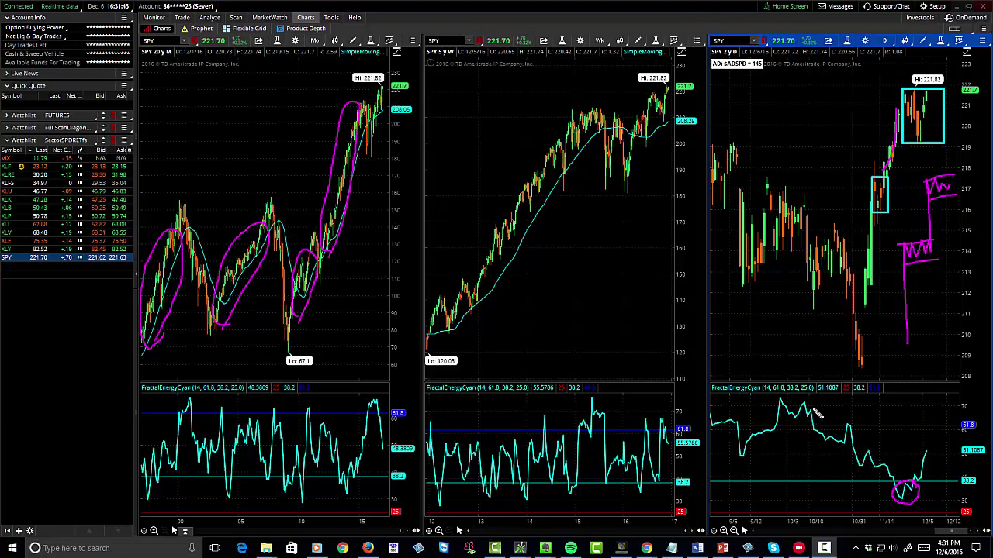
Step: Circle the early-October FractalEnergy peak, outline the matching daily SPY range and its decline, and box the early-November reversal
{"action": "mouse_move", "coordinate": [816, 411]}
{"action": "left_mouse_down"}
{"action": "mouse_move", "coordinate": [780, 404]}
{"action": "mouse_move", "coordinate": [803, 431]}
{"action": "mouse_move", "coordinate": [821, 418]}
{"action": "mouse_move", "coordinate": [791, 408]}
{"action": "left_mouse_up"}
{"action": "left_click_drag", "start_coordinate": [774, 205], "coordinate": [813, 201]}
{"action": "left_click_drag", "start_coordinate": [764, 246], "coordinate": [810, 244]}
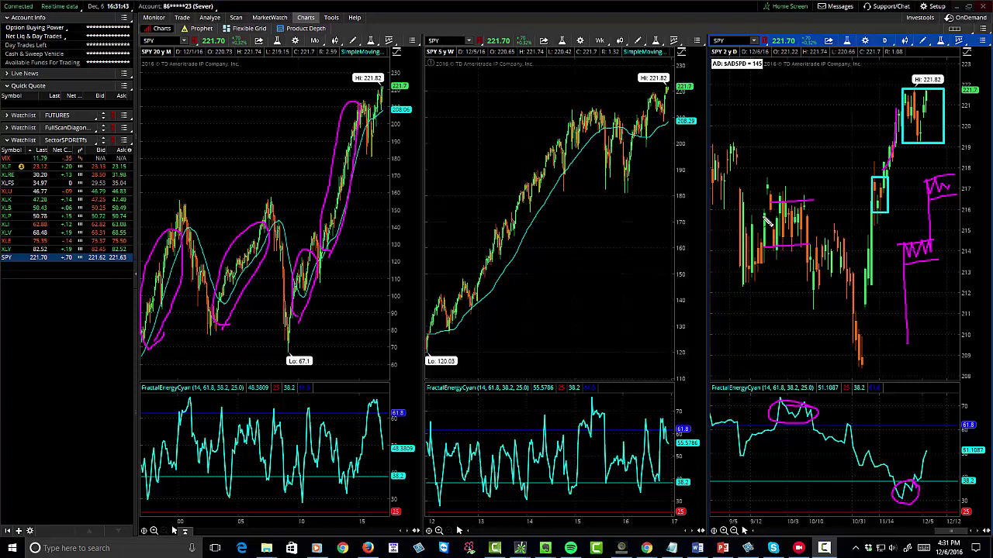
{"action": "mouse_move", "coordinate": [791, 227]}
{"action": "left_mouse_down"}
{"action": "mouse_move", "coordinate": [772, 223]}
{"action": "mouse_move", "coordinate": [771, 236]}
{"action": "mouse_move", "coordinate": [808, 223]}
{"action": "mouse_move", "coordinate": [802, 233]}
{"action": "mouse_move", "coordinate": [818, 267]}
{"action": "mouse_move", "coordinate": [843, 249]}
{"action": "mouse_move", "coordinate": [863, 363]}
{"action": "left_mouse_up"}
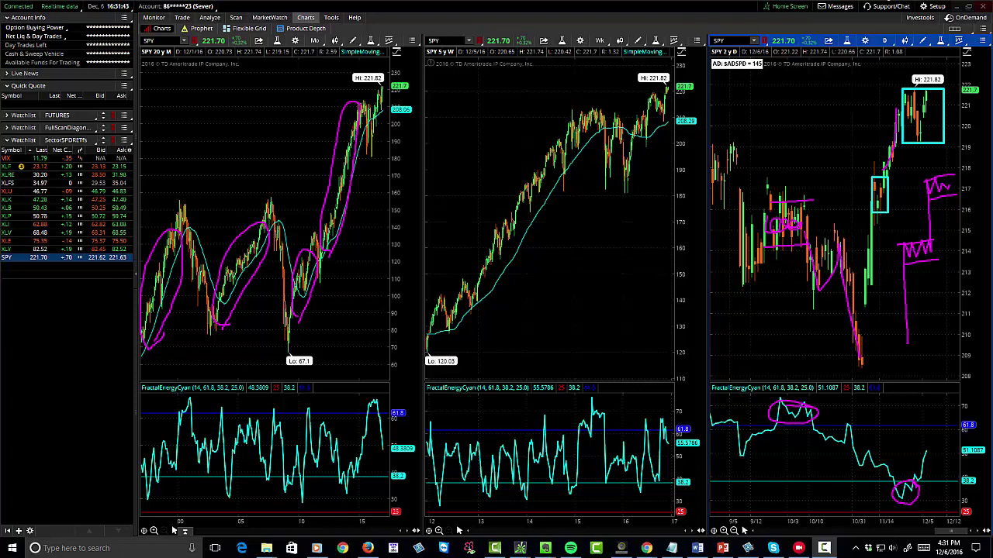
{"action": "left_click_drag", "start_coordinate": [831, 264], "coordinate": [889, 365]}
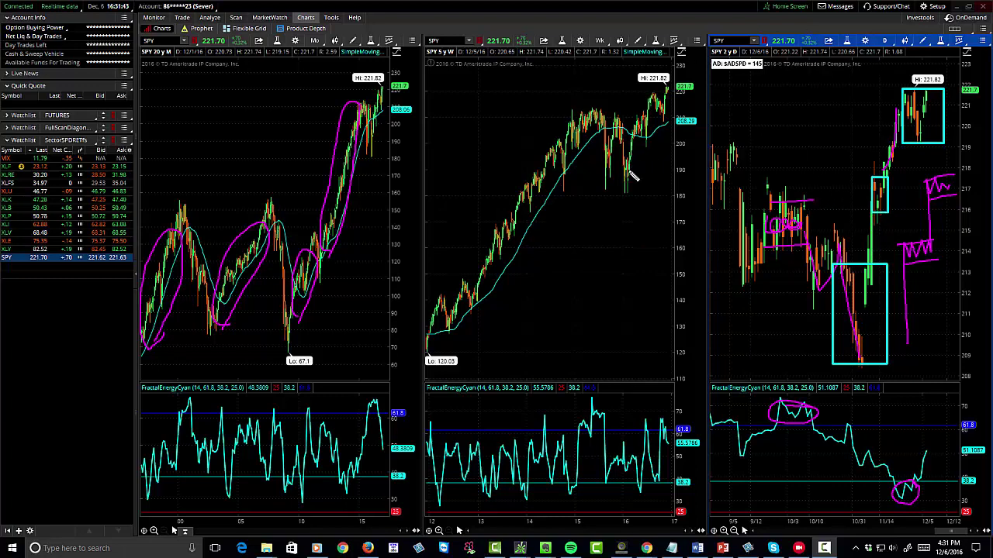
Step: Draw a magenta rising channel from the 2016 low on the weekly SPY chart and sketch a green projected spike and pullback
{"action": "mouse_move", "coordinate": [629, 178]}
{"action": "left_mouse_down"}
{"action": "mouse_move", "coordinate": [656, 153]}
{"action": "mouse_move", "coordinate": [698, 74]}
{"action": "left_mouse_up"}
{"action": "mouse_move", "coordinate": [630, 123]}
{"action": "left_mouse_down"}
{"action": "mouse_move", "coordinate": [691, 57]}
{"action": "mouse_move", "coordinate": [685, 99]}
{"action": "mouse_move", "coordinate": [697, 90]}
{"action": "mouse_move", "coordinate": [673, 116]}
{"action": "left_mouse_up"}
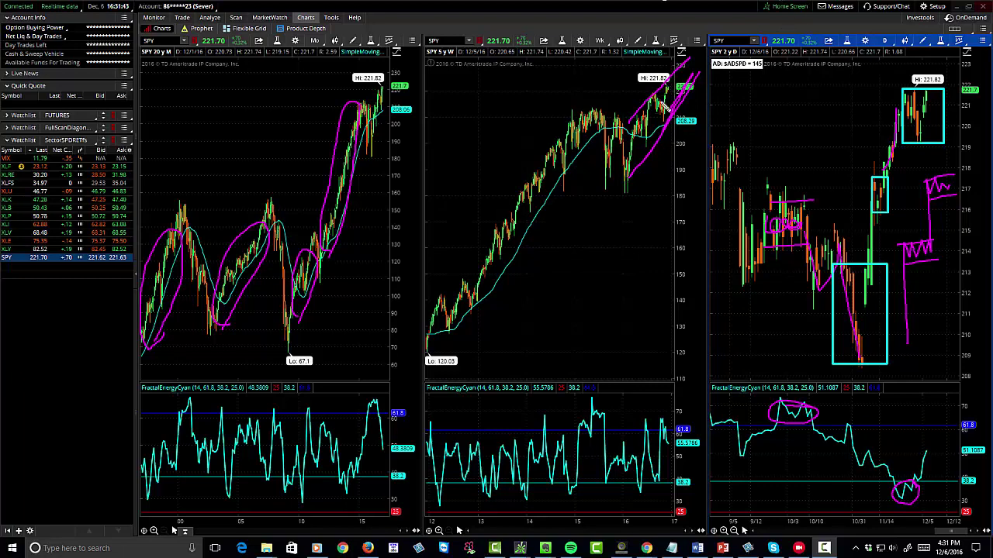
{"action": "mouse_move", "coordinate": [671, 93]}
{"action": "left_mouse_down"}
{"action": "mouse_move", "coordinate": [673, 102]}
{"action": "mouse_move", "coordinate": [685, 91]}
{"action": "mouse_move", "coordinate": [682, 58]}
{"action": "left_mouse_up"}
{"action": "left_click_drag", "start_coordinate": [684, 59], "coordinate": [706, 96]}
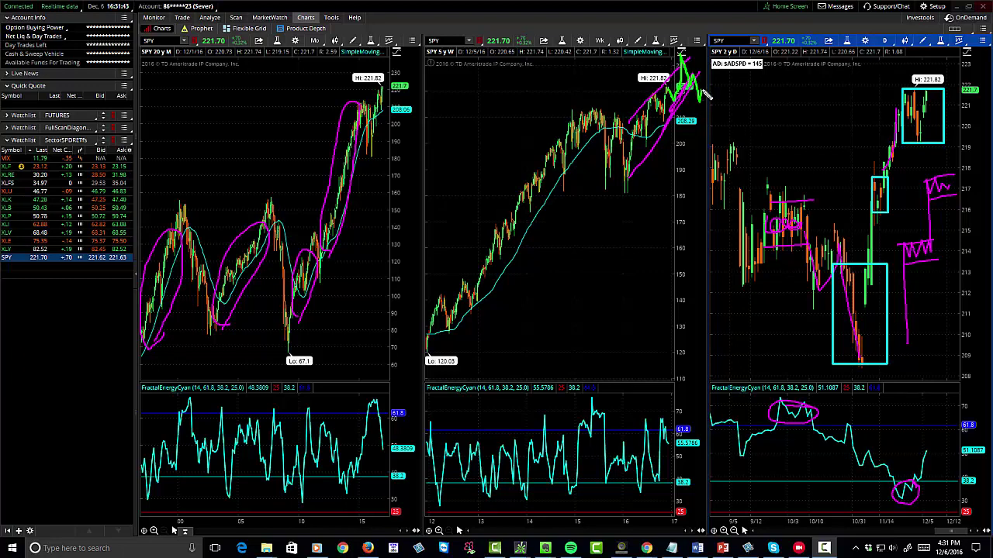
Step: Circle three earlier 2014–2015 price areas on the weekly SPY chart in green and mark the 2016 rebound and consolidation
{"action": "mouse_move", "coordinate": [577, 143]}
{"action": "left_mouse_down"}
{"action": "mouse_move", "coordinate": [574, 112]}
{"action": "mouse_move", "coordinate": [575, 140]}
{"action": "left_mouse_up"}
{"action": "left_click_drag", "start_coordinate": [534, 181], "coordinate": [530, 183]}
{"action": "left_click_drag", "start_coordinate": [555, 152], "coordinate": [557, 155]}
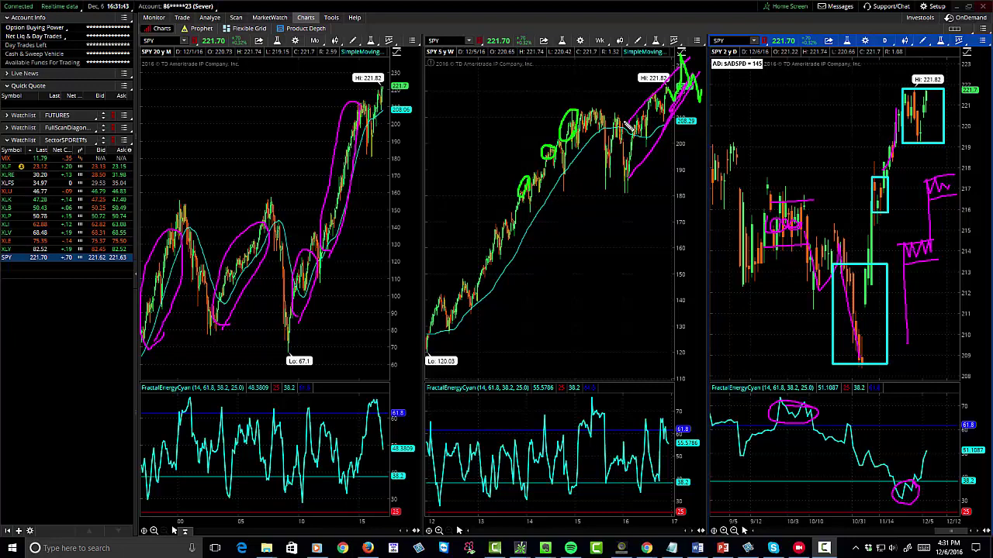
{"action": "mouse_move", "coordinate": [628, 126]}
{"action": "left_mouse_down"}
{"action": "mouse_move", "coordinate": [630, 197]}
{"action": "mouse_move", "coordinate": [637, 125]}
{"action": "mouse_move", "coordinate": [650, 126]}
{"action": "mouse_move", "coordinate": [647, 154]}
{"action": "left_mouse_up"}
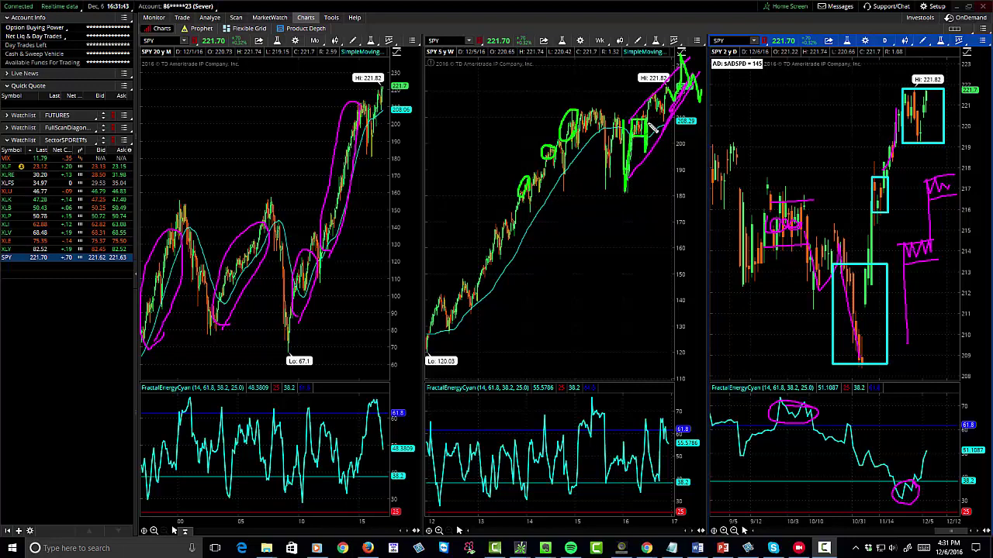
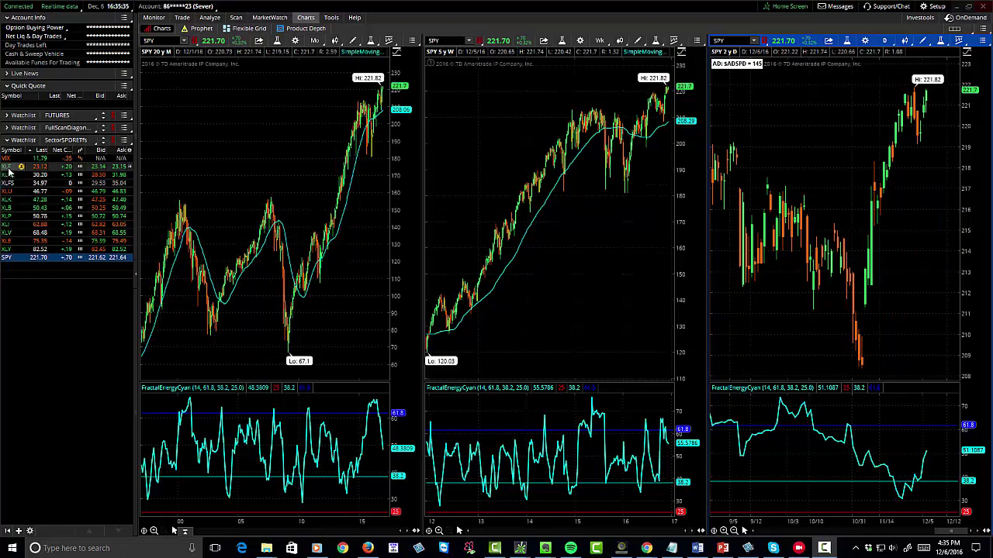
Step: Load XLF, narrow its daily chart to October–December, and trace the November rally, its boxed pause and a continued FractalEnergy decline
{"action": "left_click", "coordinate": [9, 171]}
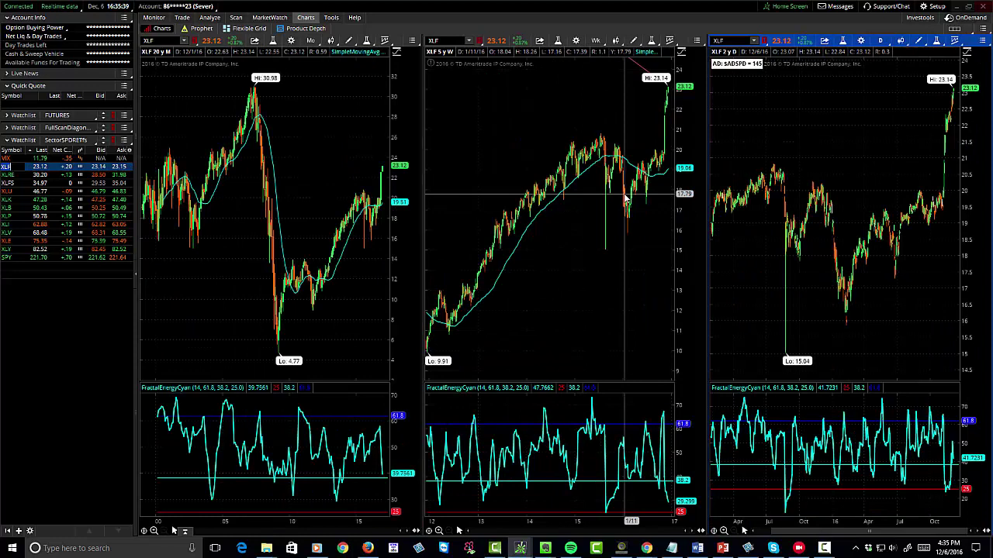
{"action": "scroll", "coordinate": [926, 222], "scroll_direction": "up", "scroll_amount": 5}
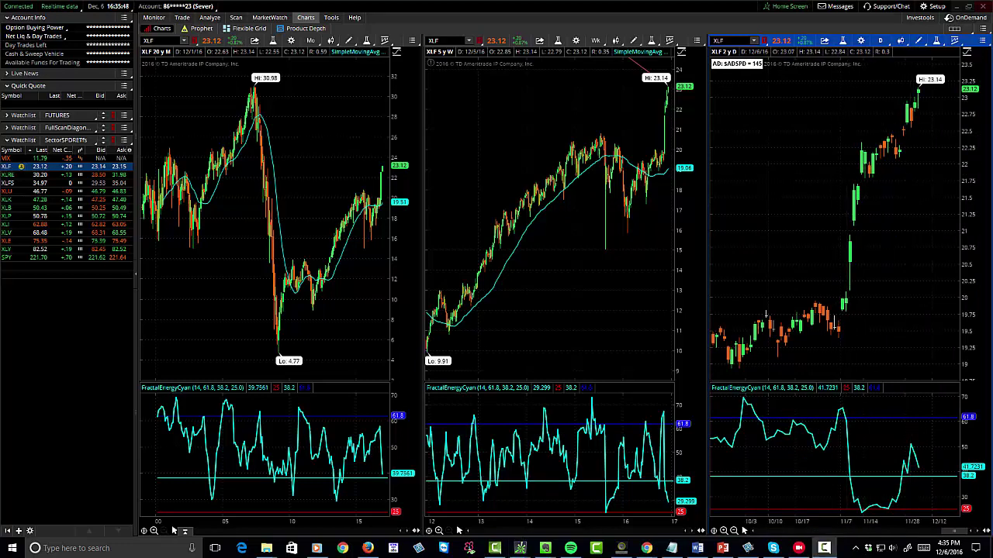
{"action": "mouse_move", "coordinate": [843, 324]}
{"action": "left_mouse_down"}
{"action": "mouse_move", "coordinate": [857, 152]}
{"action": "mouse_move", "coordinate": [898, 150]}
{"action": "mouse_move", "coordinate": [903, 171]}
{"action": "mouse_move", "coordinate": [857, 171]}
{"action": "mouse_move", "coordinate": [898, 148]}
{"action": "mouse_move", "coordinate": [920, 85]}
{"action": "left_mouse_up"}
{"action": "left_click_drag", "start_coordinate": [912, 450], "coordinate": [935, 509]}
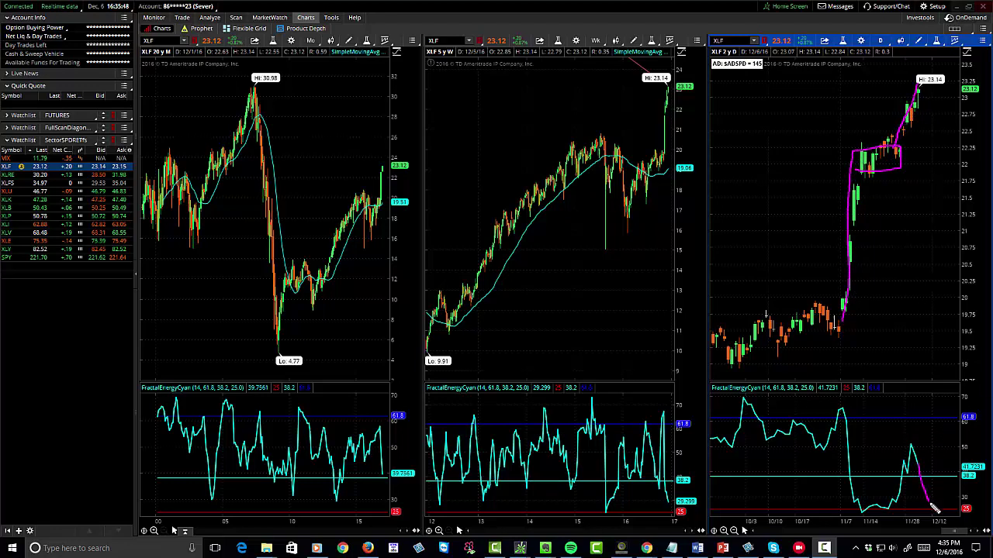
Step: Mark the recent XLF price areas on the daily, monthly and weekly charts, and sketch a stepped advance and a pullback on the weekly chart
{"action": "mouse_move", "coordinate": [916, 90]}
{"action": "left_mouse_down"}
{"action": "mouse_move", "coordinate": [952, 82]}
{"action": "mouse_move", "coordinate": [954, 106]}
{"action": "mouse_move", "coordinate": [925, 107]}
{"action": "left_mouse_up"}
{"action": "mouse_move", "coordinate": [362, 164]}
{"action": "left_mouse_down"}
{"action": "mouse_move", "coordinate": [419, 158]}
{"action": "mouse_move", "coordinate": [353, 162]}
{"action": "mouse_move", "coordinate": [368, 161]}
{"action": "left_mouse_up"}
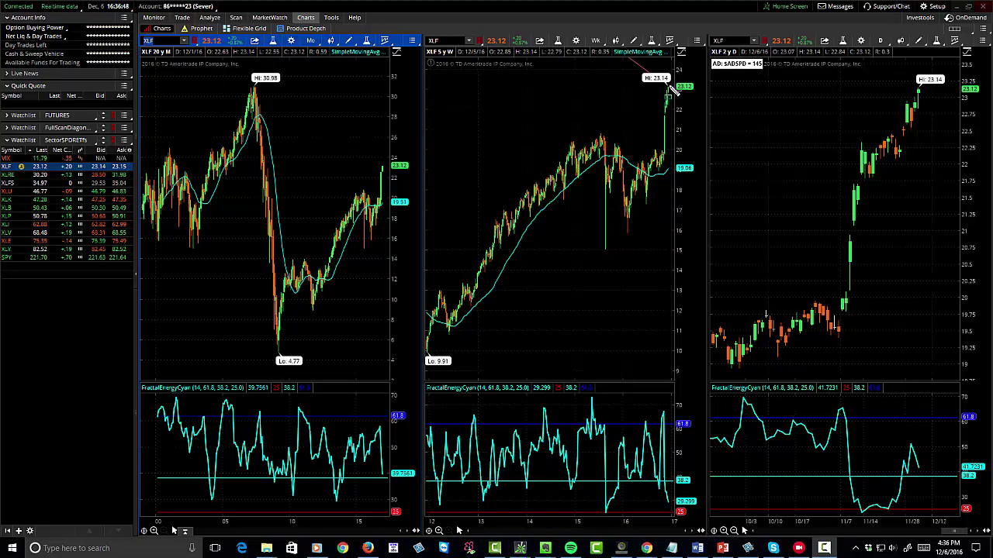
{"action": "left_click_drag", "start_coordinate": [668, 85], "coordinate": [682, 104]}
{"action": "mouse_move", "coordinate": [669, 159]}
{"action": "left_mouse_down"}
{"action": "mouse_move", "coordinate": [684, 59]}
{"action": "mouse_move", "coordinate": [709, 68]}
{"action": "left_mouse_up"}
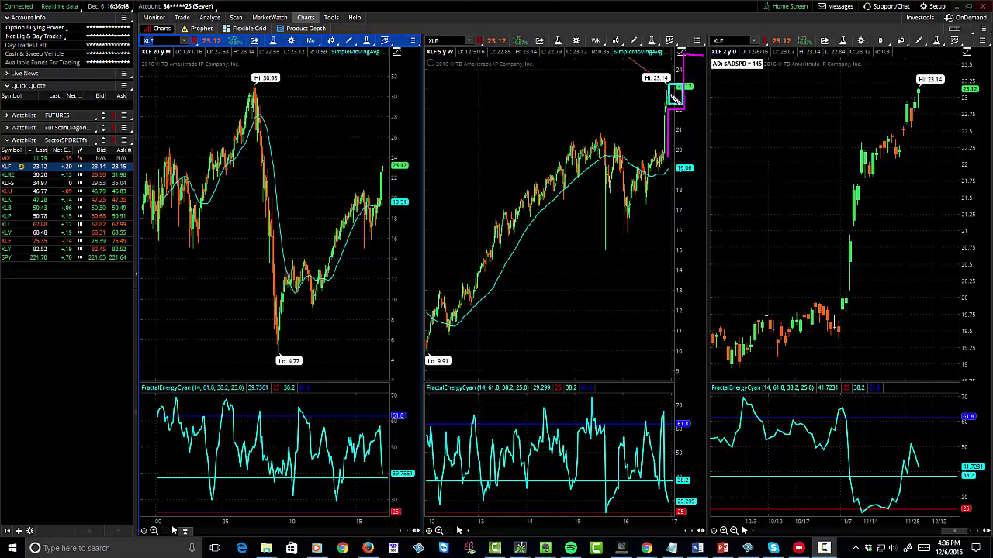
{"action": "left_click_drag", "start_coordinate": [671, 93], "coordinate": [686, 214]}
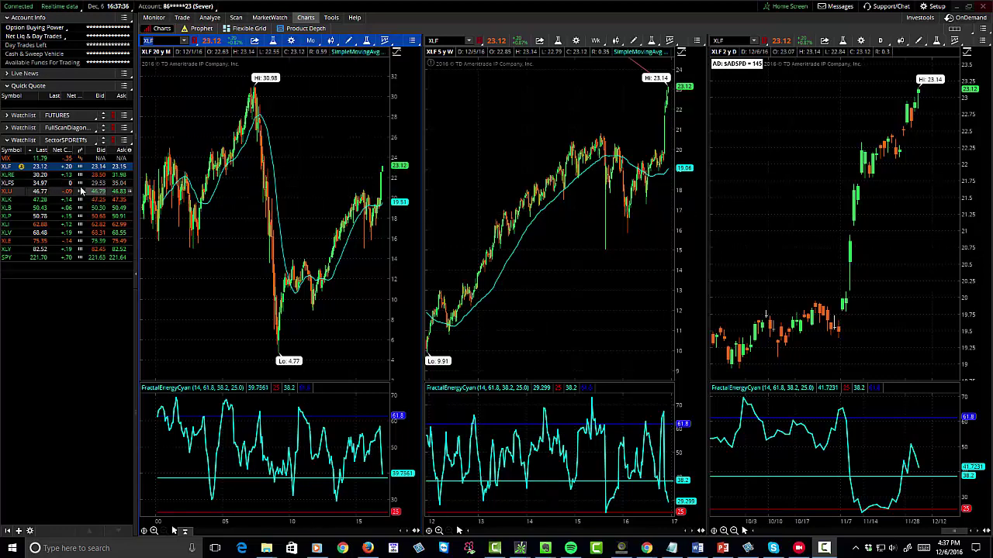
Step: Review the XLU and XLK charts from the sector watchlist
{"action": "left_click", "coordinate": [11, 191]}
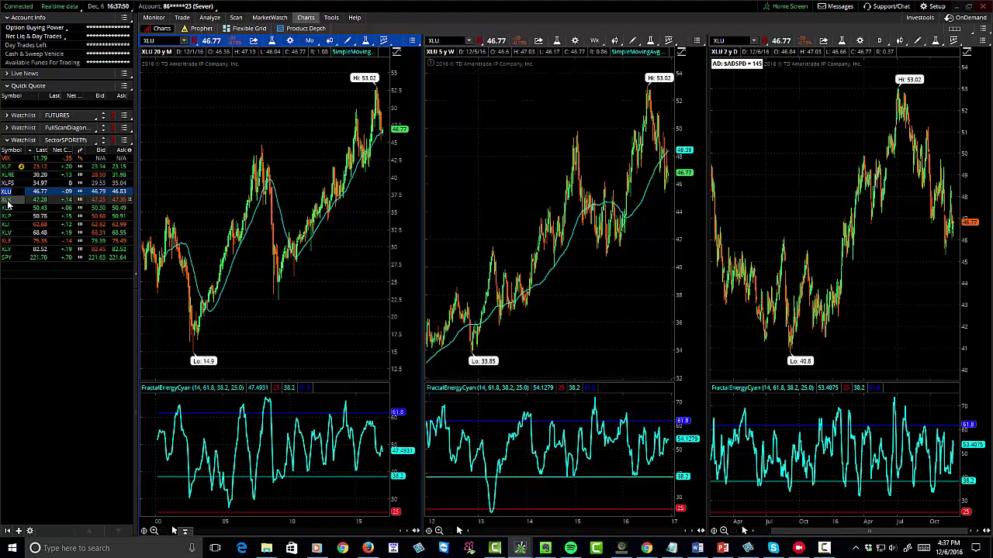
{"action": "left_click", "coordinate": [8, 201]}
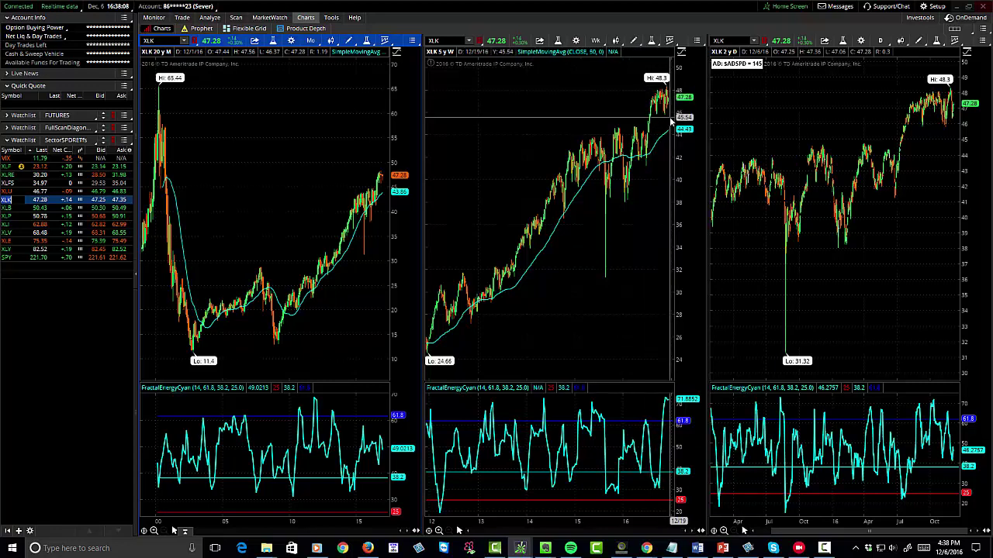
Step: Examine XLK's weekly price action from August to December, and XLB's daily price action over the same months
{"action": "left_click_drag", "start_coordinate": [650, 229], "coordinate": [668, 229]}
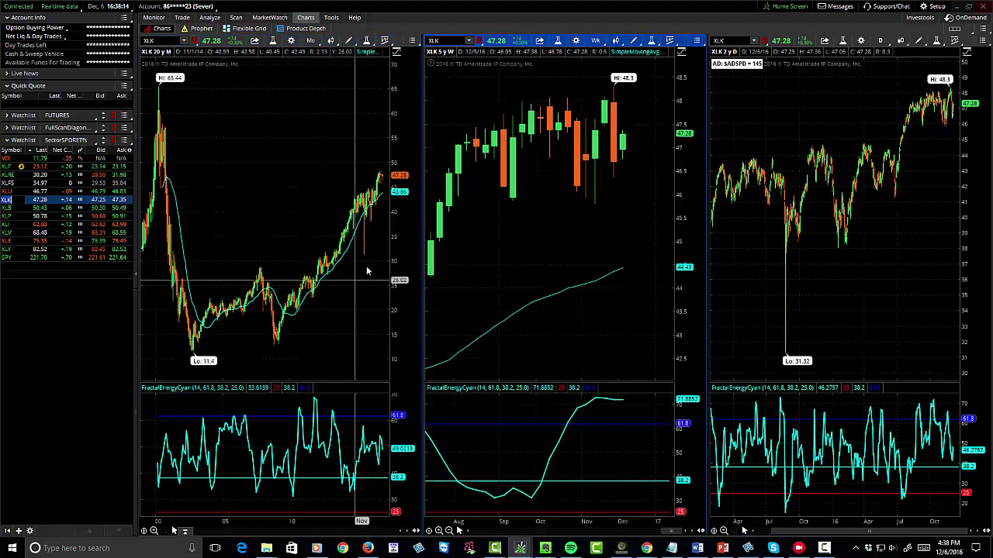
{"action": "left_click", "coordinate": [56, 207]}
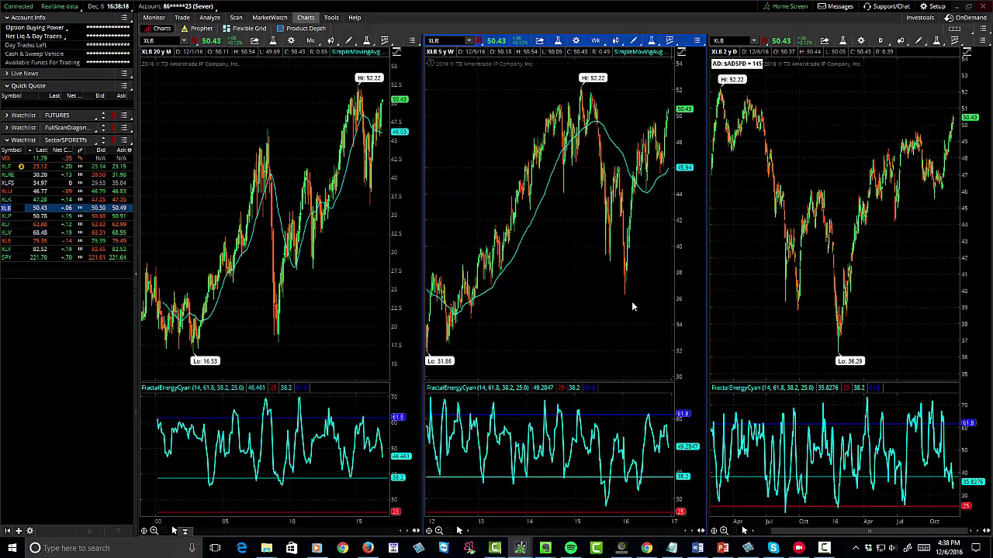
{"action": "scroll", "coordinate": [842, 287], "scroll_direction": "up", "scroll_amount": 5}
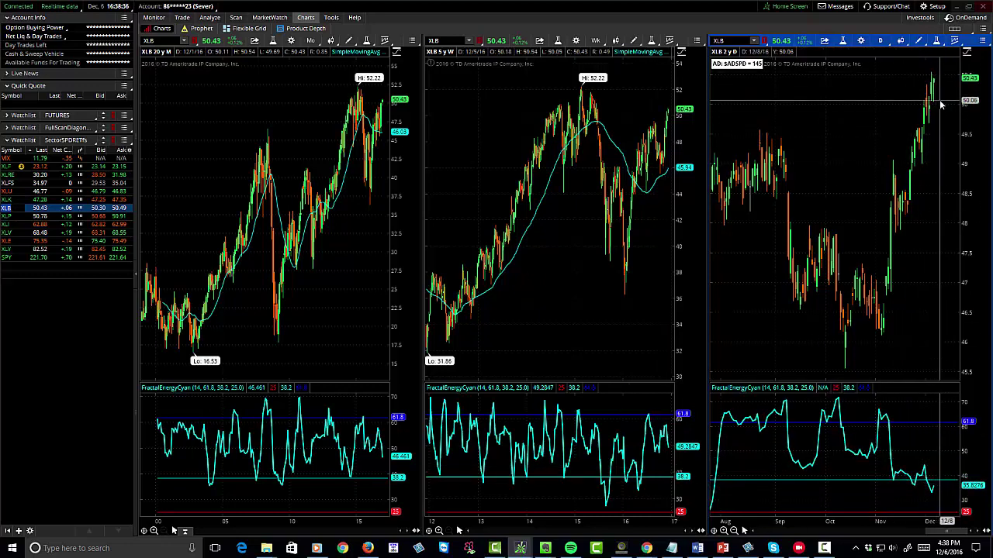
Step: Examine XLP's weekly price action from April to December, and review the XLI charts
{"action": "left_click", "coordinate": [11, 216]}
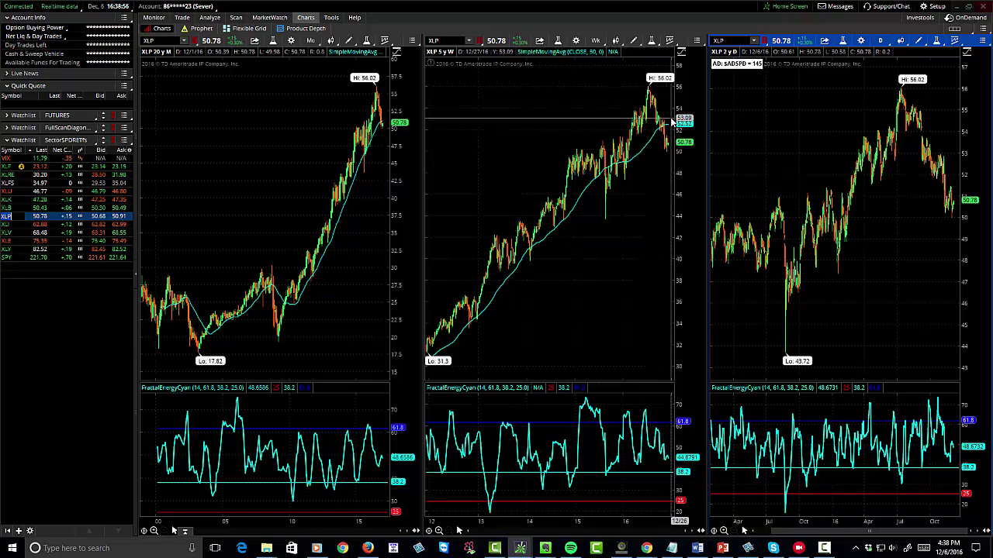
{"action": "left_click_drag", "start_coordinate": [641, 200], "coordinate": [670, 199]}
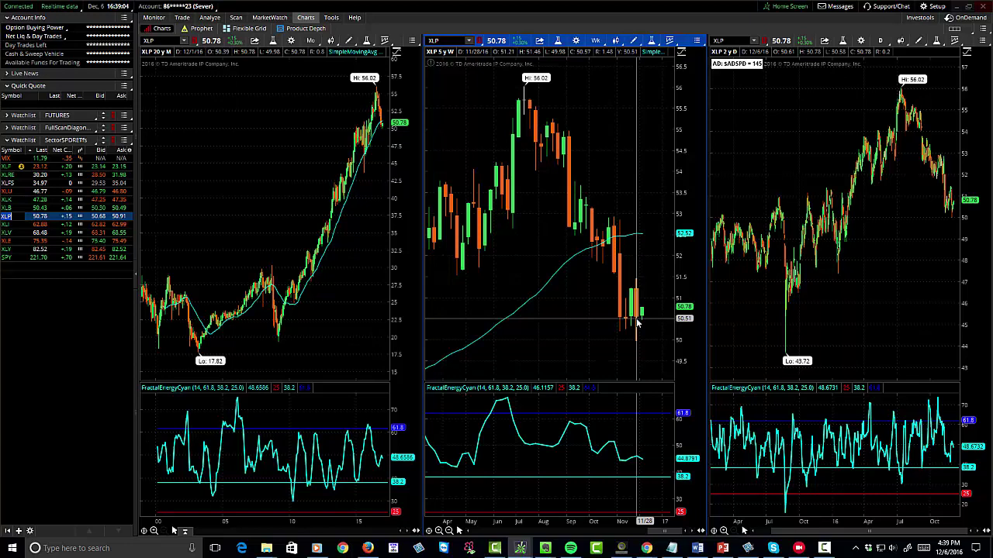
{"action": "left_click", "coordinate": [14, 225]}
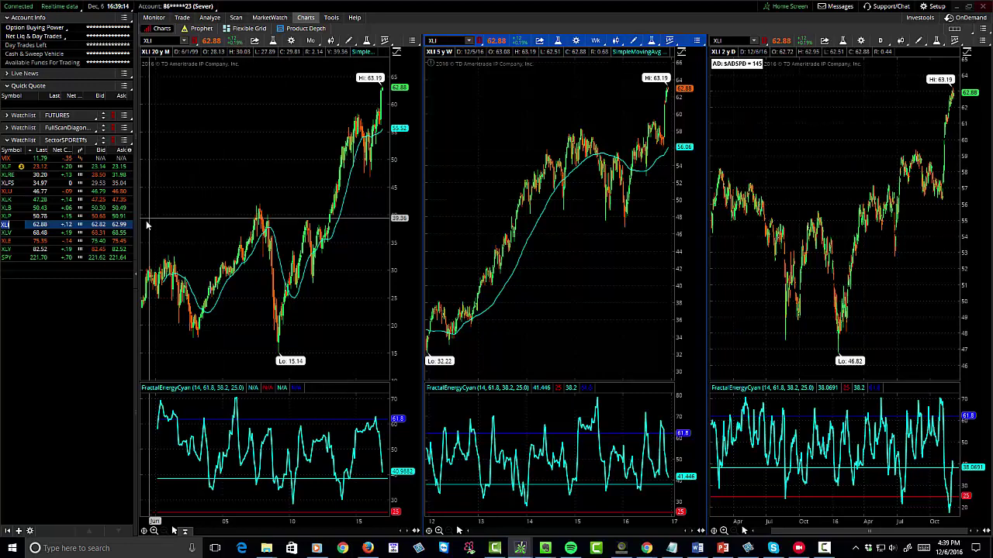
Step: Load XLV, narrow its monthly chart to 2013–2016, and draw converging magenta trendlines over the highs and under the lows from 2015 onward
{"action": "left_click", "coordinate": [8, 235]}
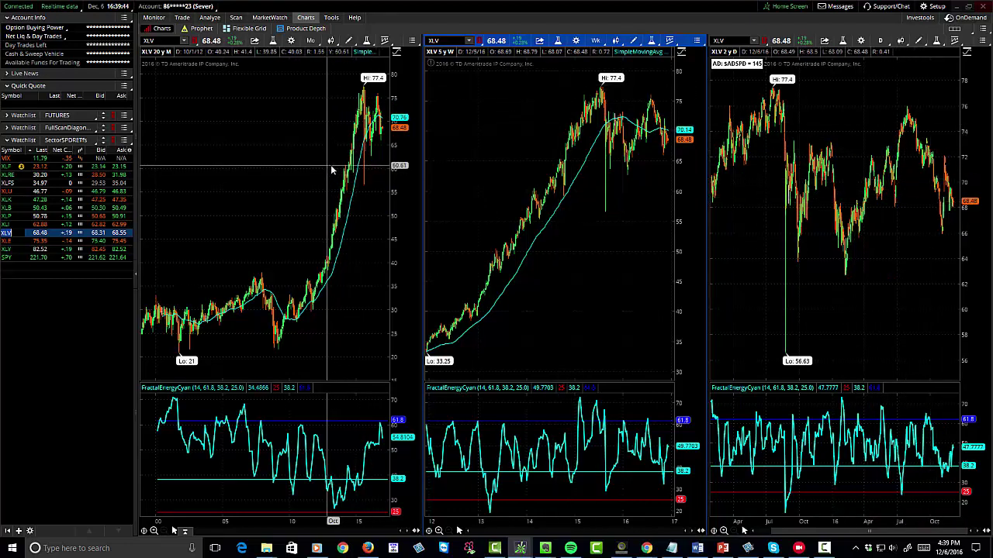
{"action": "scroll", "coordinate": [413, 156], "scroll_direction": "up", "scroll_amount": 3}
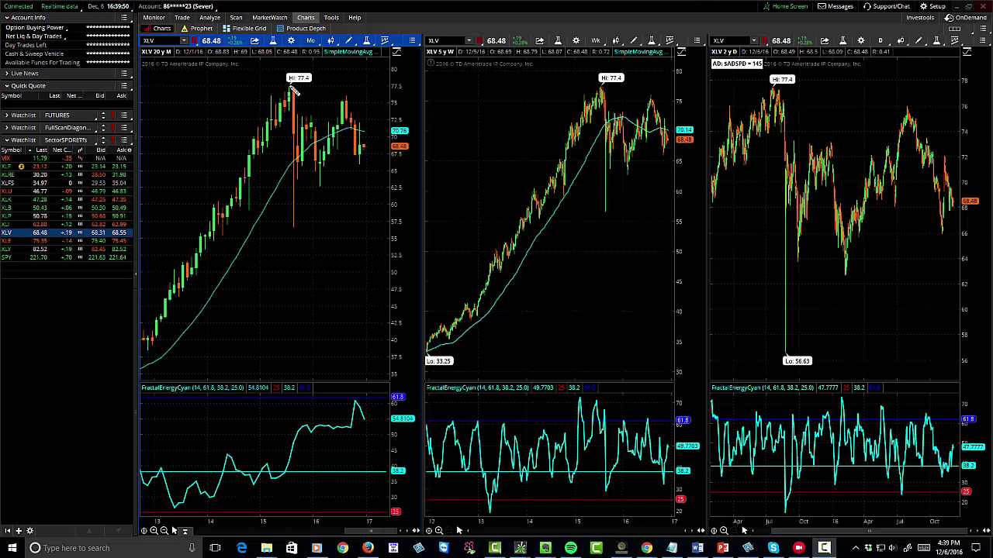
{"action": "left_click_drag", "start_coordinate": [294, 88], "coordinate": [419, 128]}
{"action": "mouse_move", "coordinate": [250, 208]}
{"action": "left_mouse_down"}
{"action": "mouse_move", "coordinate": [433, 137]}
{"action": "mouse_move", "coordinate": [404, 121]}
{"action": "left_mouse_up"}
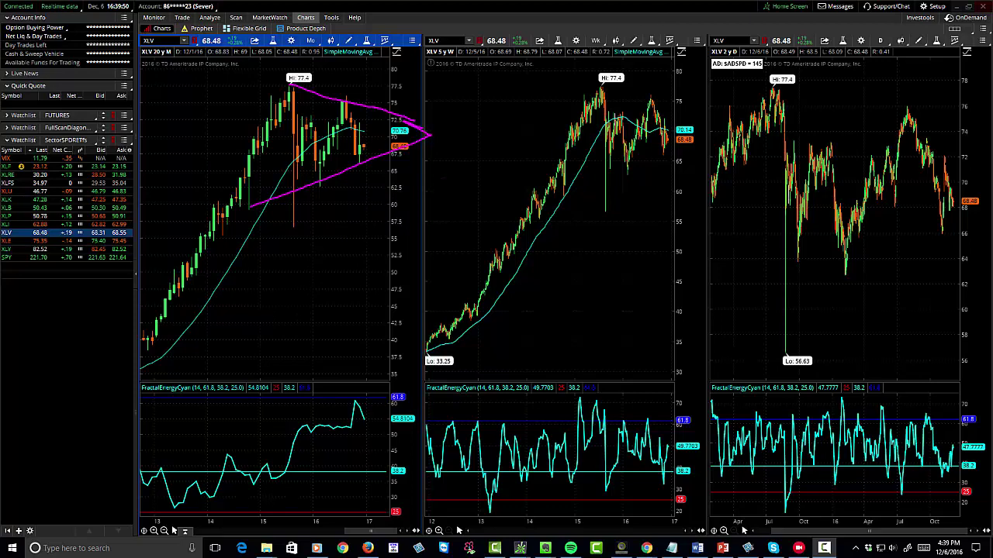
Step: Examine XLE's daily price action from October to December and XLY's daily price action from August to December
{"action": "left_click", "coordinate": [7, 241]}
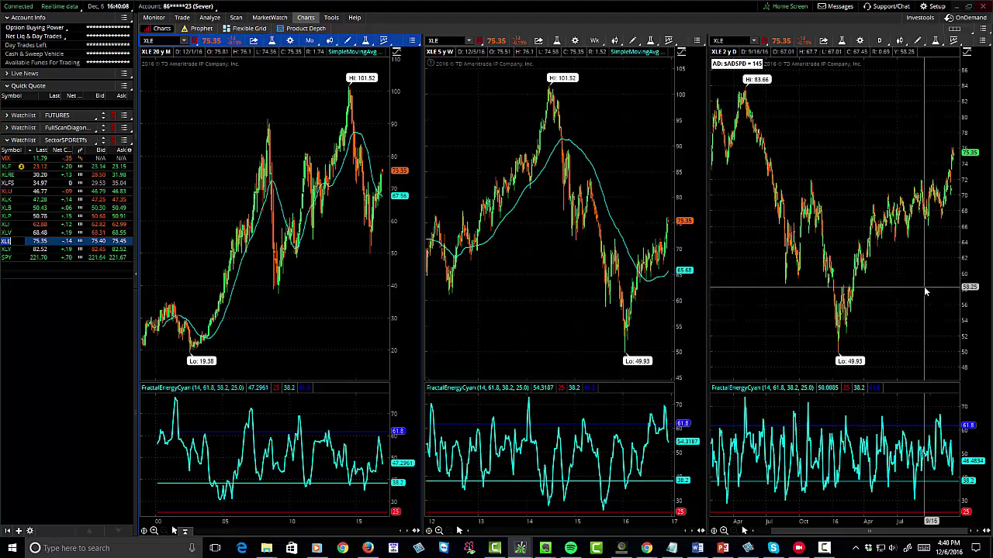
{"action": "left_click_drag", "start_coordinate": [915, 283], "coordinate": [985, 273]}
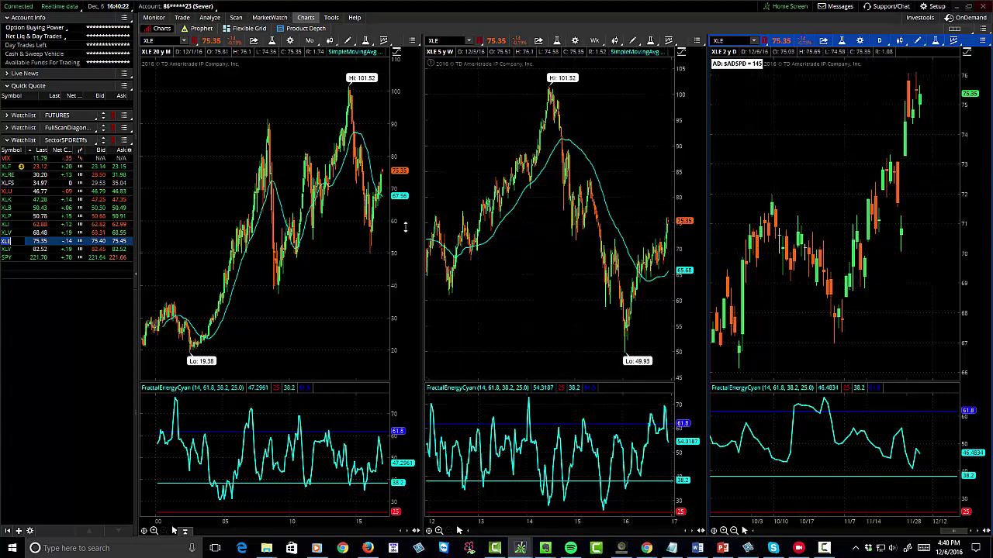
{"action": "left_click", "coordinate": [9, 250]}
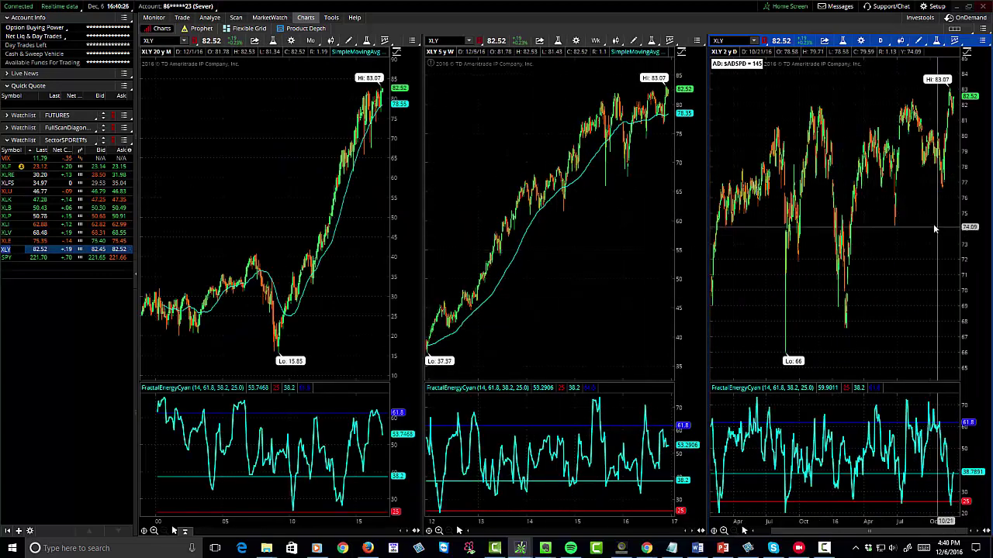
{"action": "scroll", "coordinate": [903, 285], "scroll_direction": "up", "scroll_amount": 5}
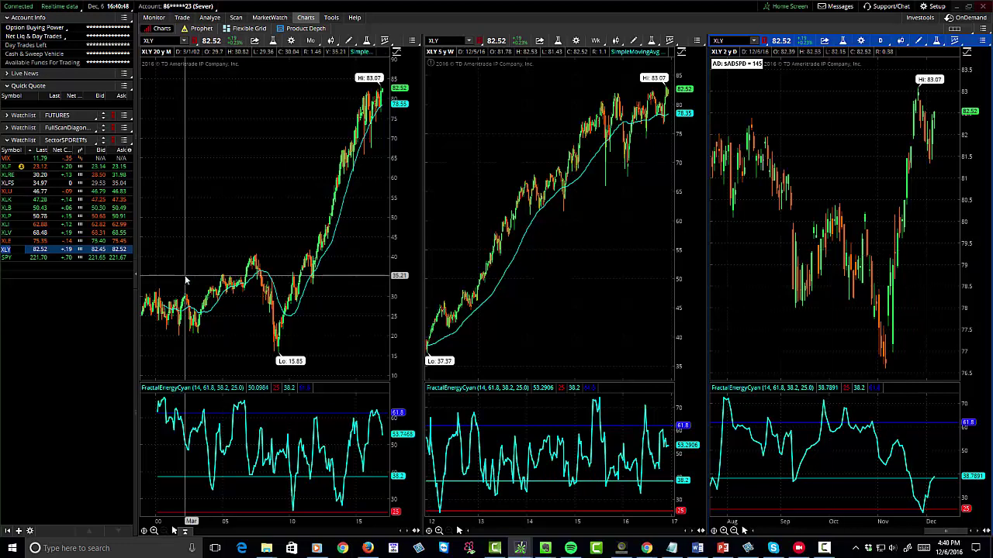
Step: Review the VIX charts, and load the /VX futures to examine their daily price action from late October to December
{"action": "left_click", "coordinate": [10, 159]}
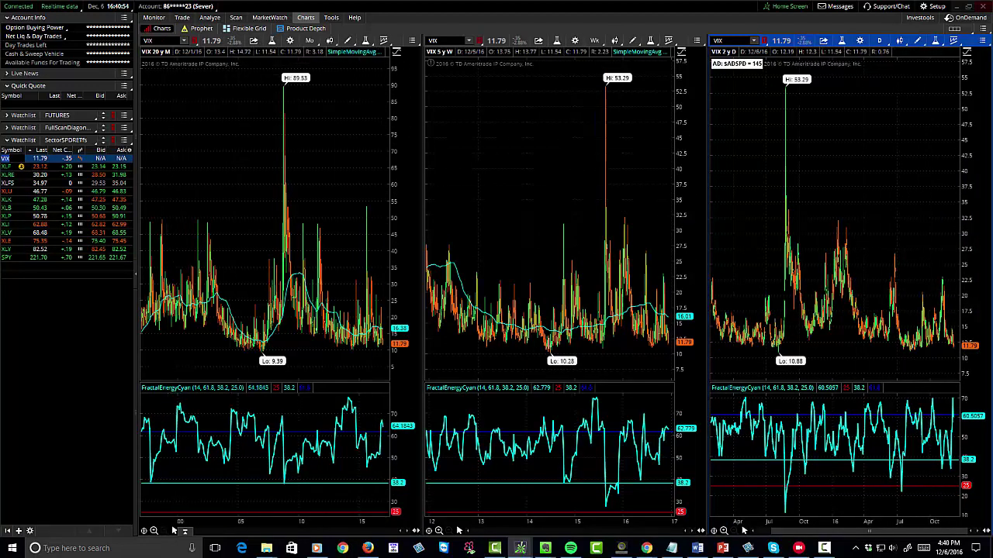
{"action": "left_click", "coordinate": [159, 41]}
{"action": "type", "text": "/"}
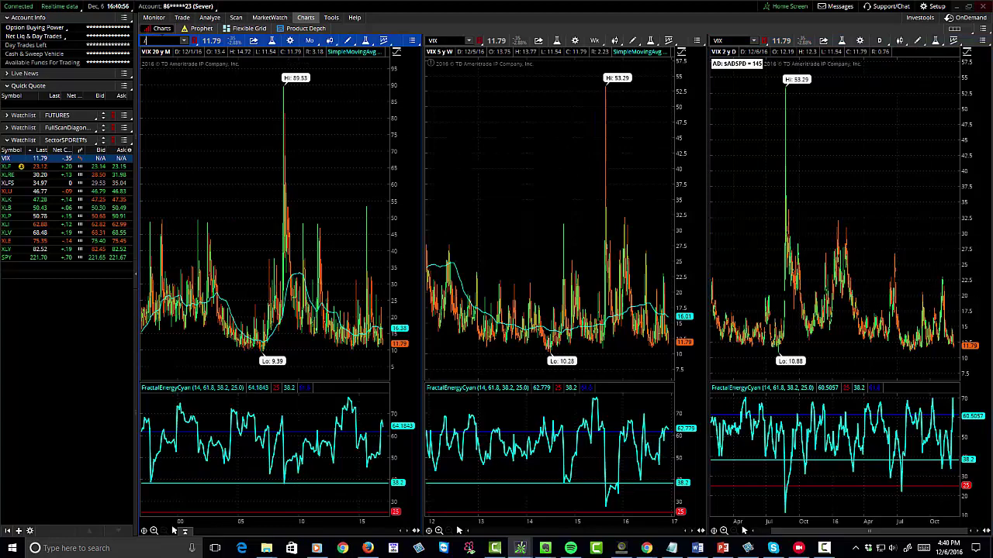
{"action": "type", "text": "VX"}
{"action": "key", "text": "Return"}
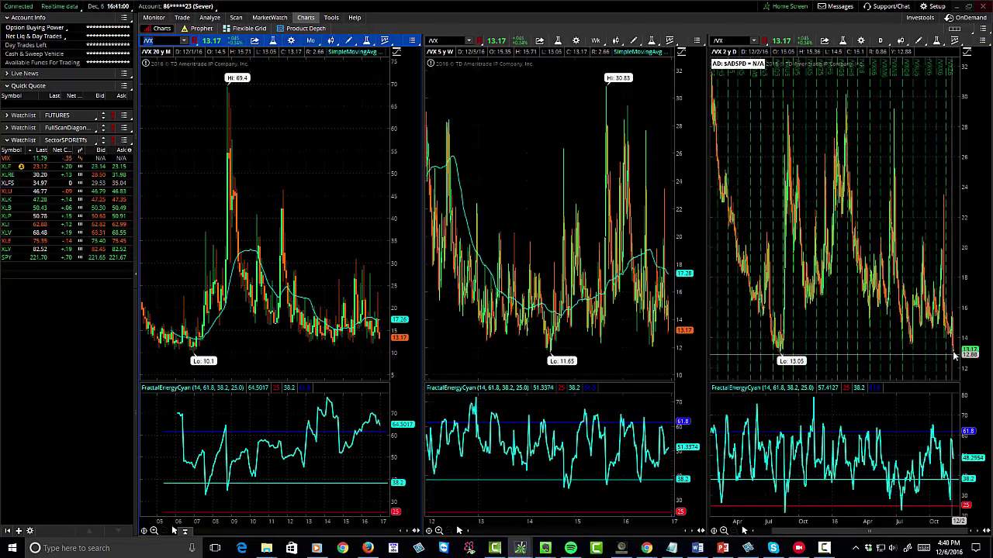
{"action": "scroll", "coordinate": [970, 362], "scroll_direction": "up", "scroll_amount": 5}
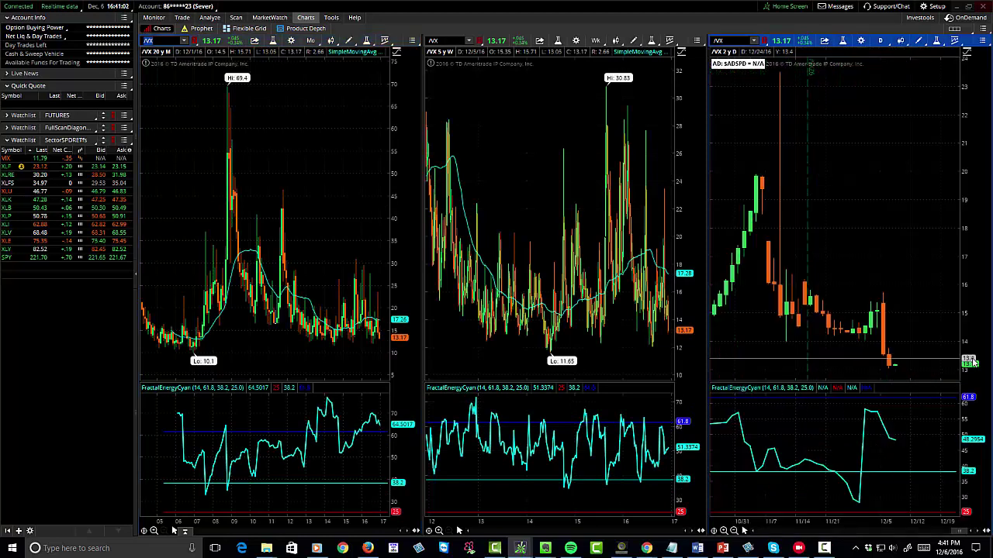